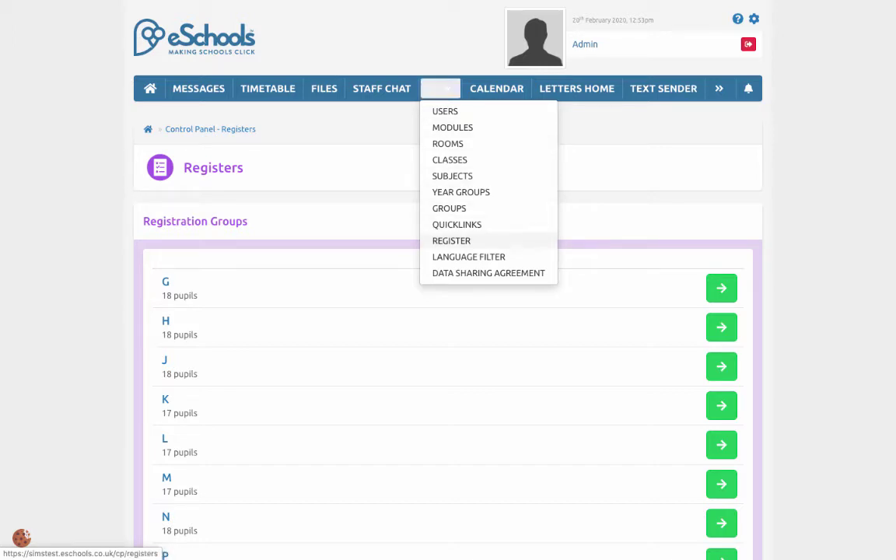
Open the register for registration group 8A and look through the students' AM and PM attendance marks.
{"action": "left_click", "coordinate": [452, 240]}
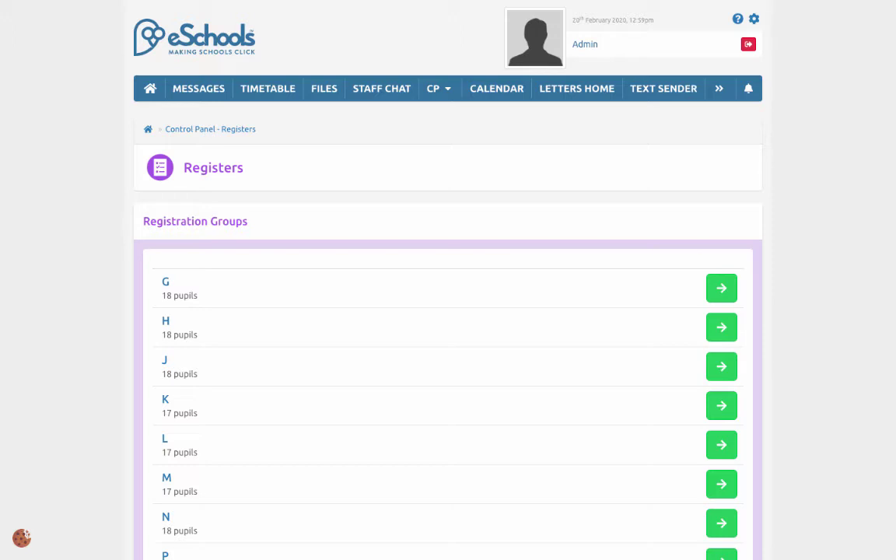
{"action": "scroll", "coordinate": [448, 311], "scroll_direction": "down", "scroll_amount": 5}
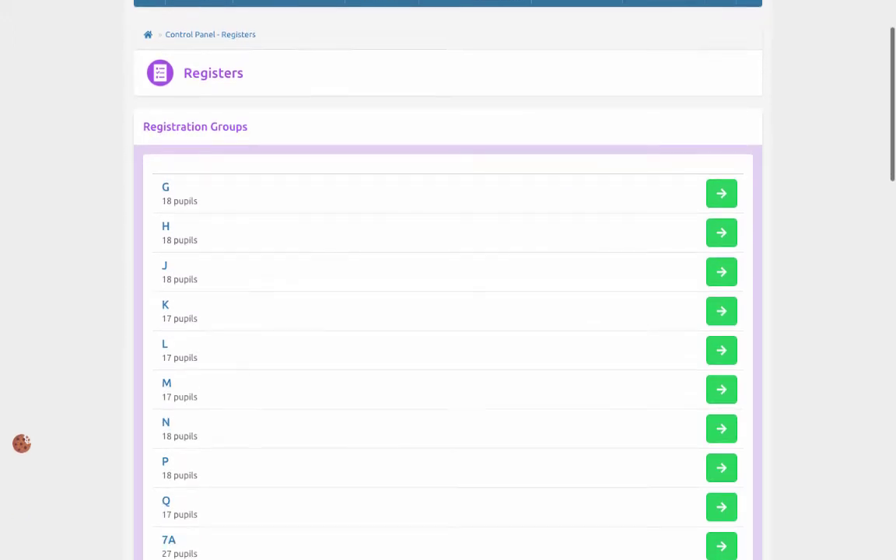
{"action": "scroll", "coordinate": [722, 247], "scroll_direction": "down", "scroll_amount": 3}
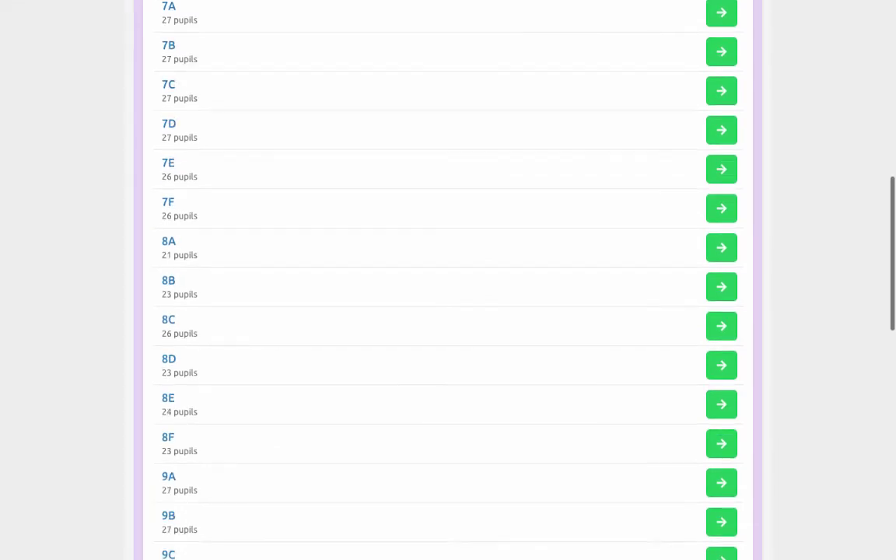
{"action": "left_click", "coordinate": [722, 247]}
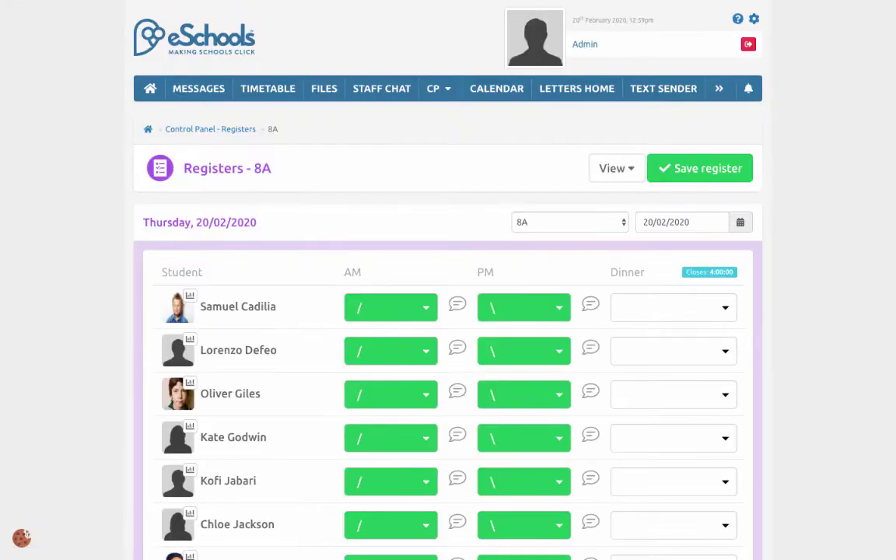
{"action": "scroll", "coordinate": [722, 247], "scroll_direction": "down", "scroll_amount": 2}
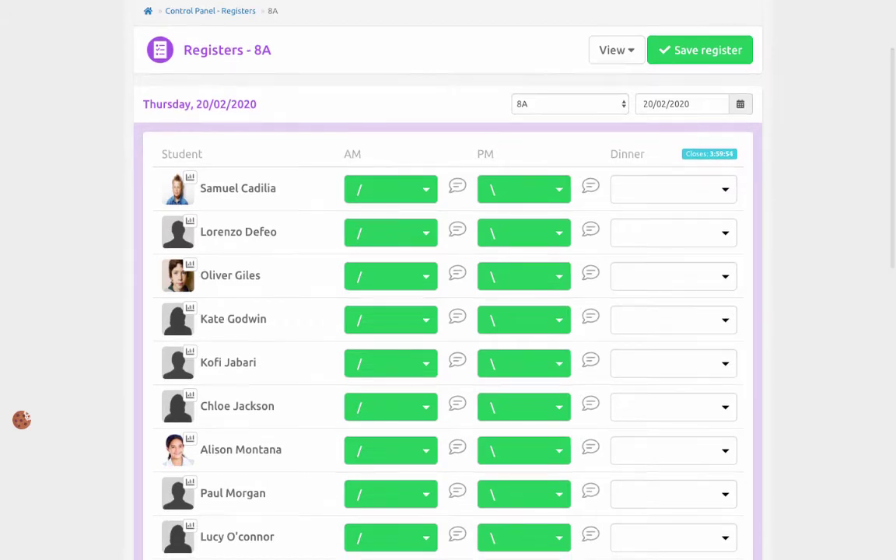
{"action": "scroll", "coordinate": [448, 311], "scroll_direction": "up", "scroll_amount": 1}
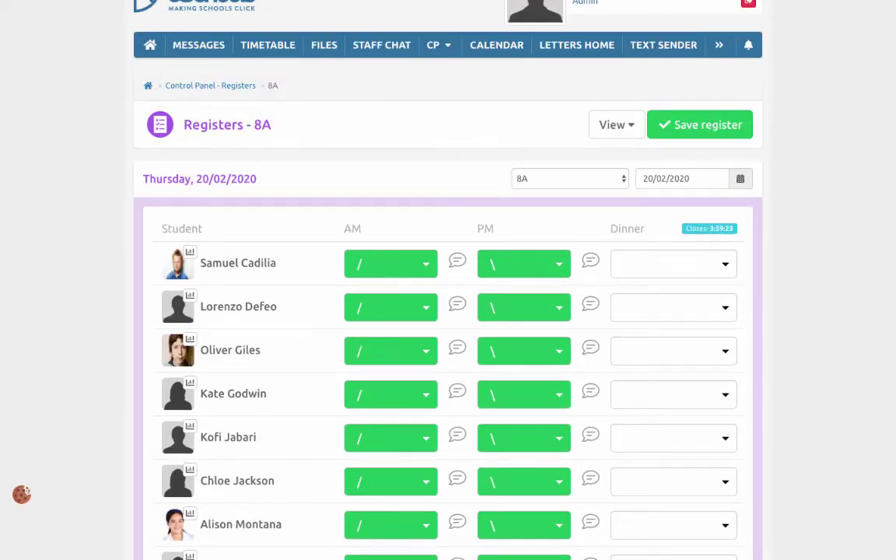
{"action": "scroll", "coordinate": [448, 311], "scroll_direction": "down", "scroll_amount": 4}
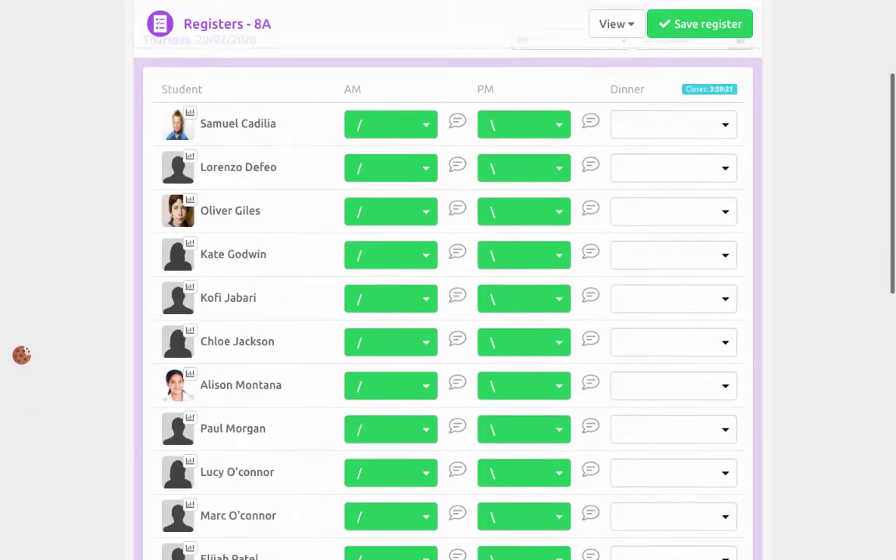
{"action": "scroll", "coordinate": [449, 311], "scroll_direction": "down", "scroll_amount": 1}
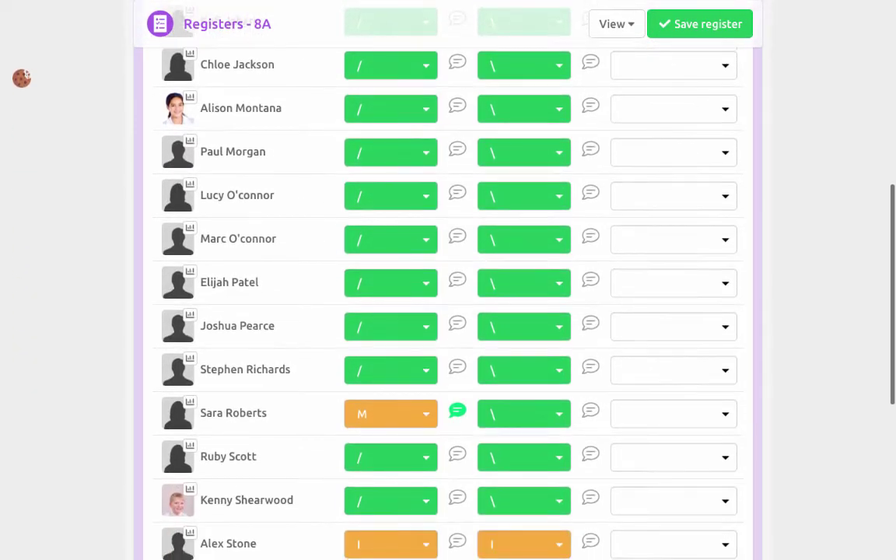
{"action": "scroll", "coordinate": [448, 312], "scroll_direction": "down", "scroll_amount": 2}
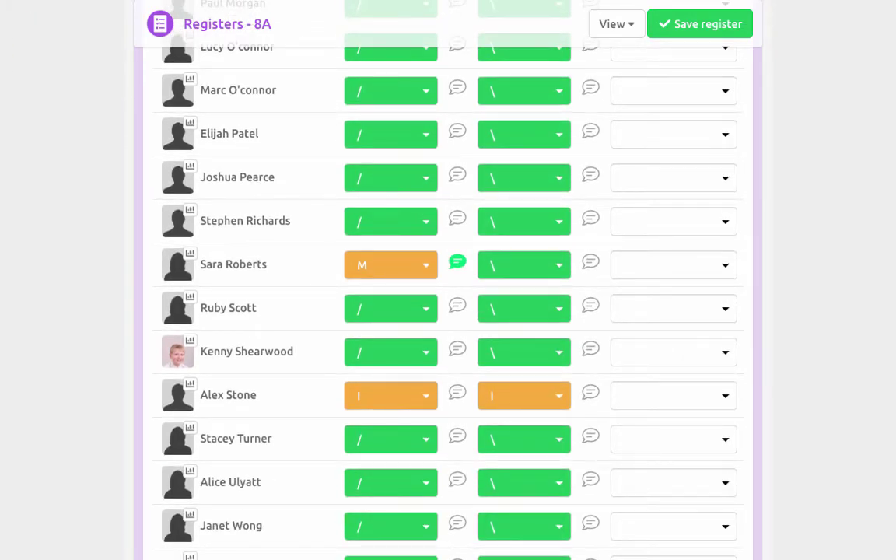
{"action": "scroll", "coordinate": [448, 312], "scroll_direction": "up", "scroll_amount": 6}
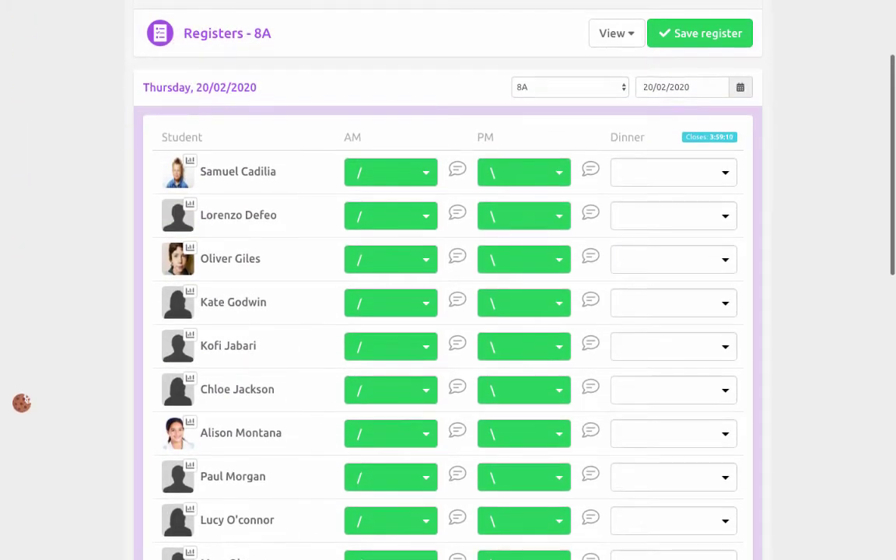
Try the codes H - Annual family holiday (agreed) and O - Unauthorised absence as the first student's AM mark.
{"action": "left_click", "coordinate": [391, 172]}
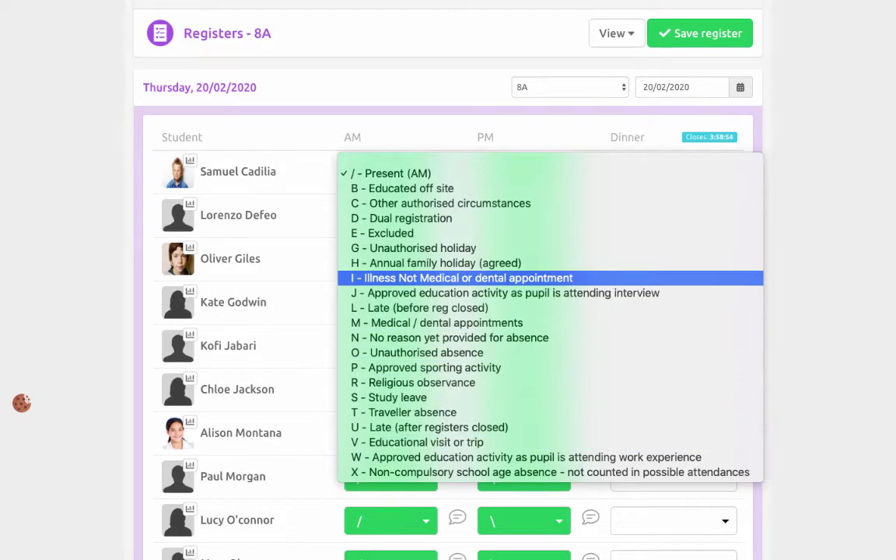
{"action": "left_click", "coordinate": [436, 263]}
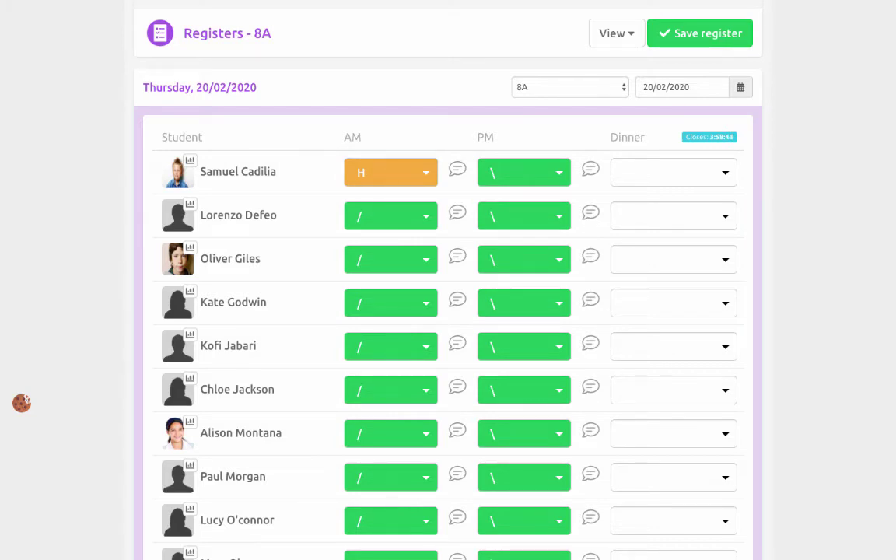
{"action": "left_click", "coordinate": [391, 172]}
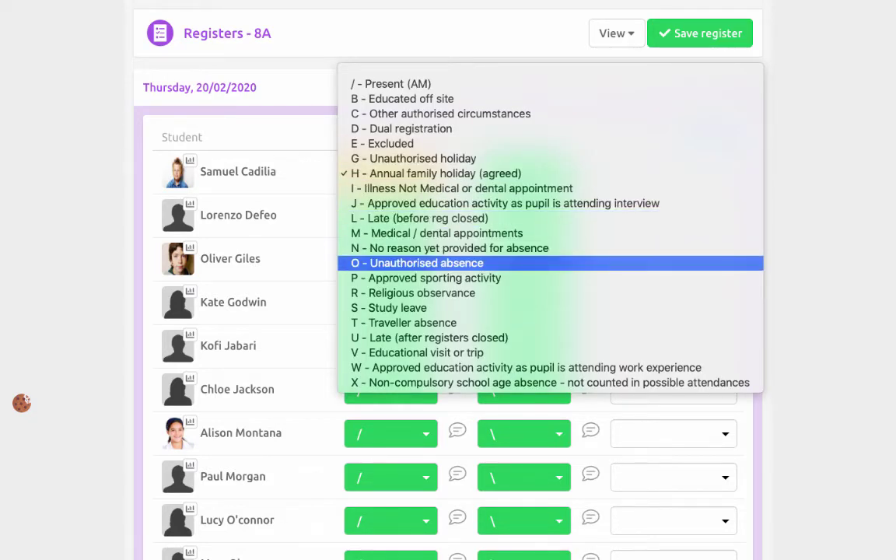
{"action": "key", "text": "Return"}
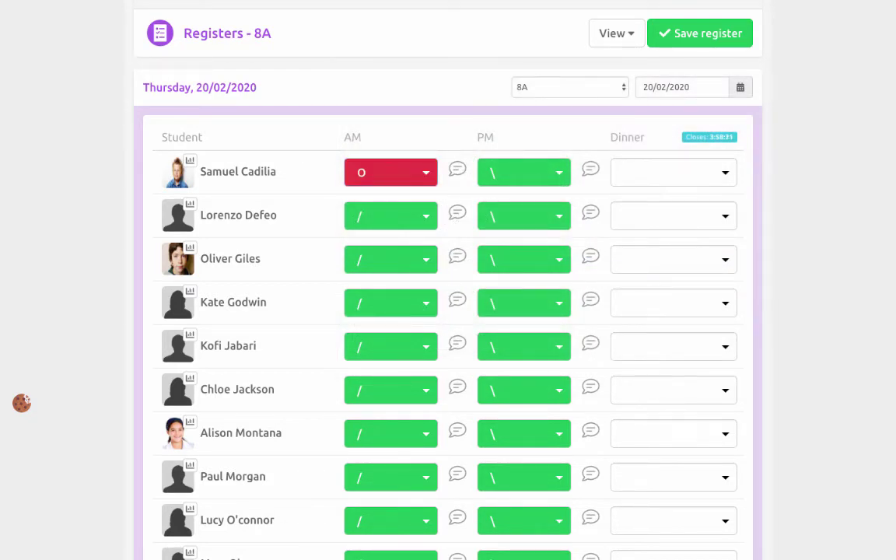
Set the first student's AM mark to L - Late (before reg closed) with 7 minutes late.
{"action": "key", "text": "space"}
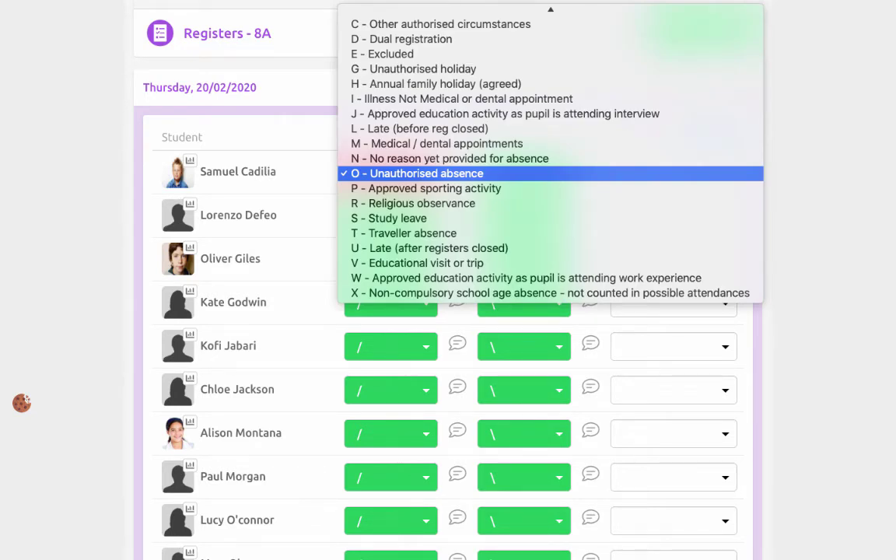
{"action": "key", "text": "Up"}
{"action": "key", "text": "Up"}
{"action": "key", "text": "Up"}
{"action": "key", "text": "Up"}
{"action": "key", "text": "Down"}
{"action": "key", "text": "Down"}
{"action": "key", "text": "Down"}
{"action": "key", "text": "Down"}
{"action": "key", "text": "Down"}
{"action": "key", "text": "Down"}
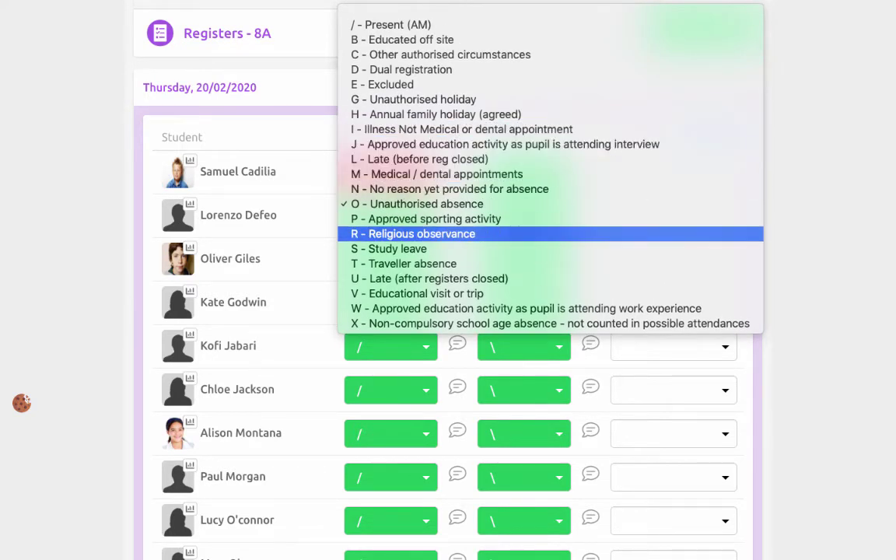
{"action": "key", "text": "Down"}
{"action": "key", "text": "Down"}
{"action": "key", "text": "Down"}
{"action": "key", "text": "Up"}
{"action": "key", "text": "Up"}
{"action": "key", "text": "Up"}
{"action": "key", "text": "Up"}
{"action": "key", "text": "Up"}
{"action": "key", "text": "Up"}
{"action": "key", "text": "Up"}
{"action": "key", "text": "Up"}
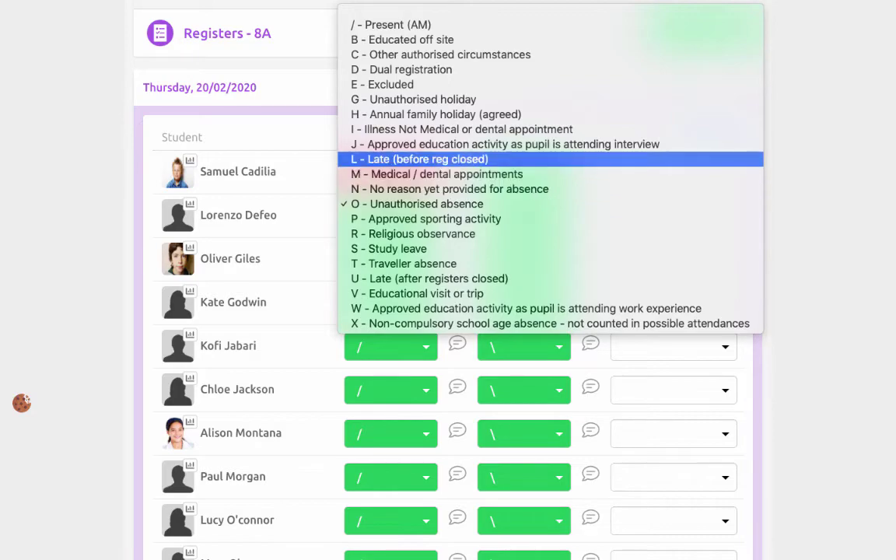
{"action": "key", "text": "Return"}
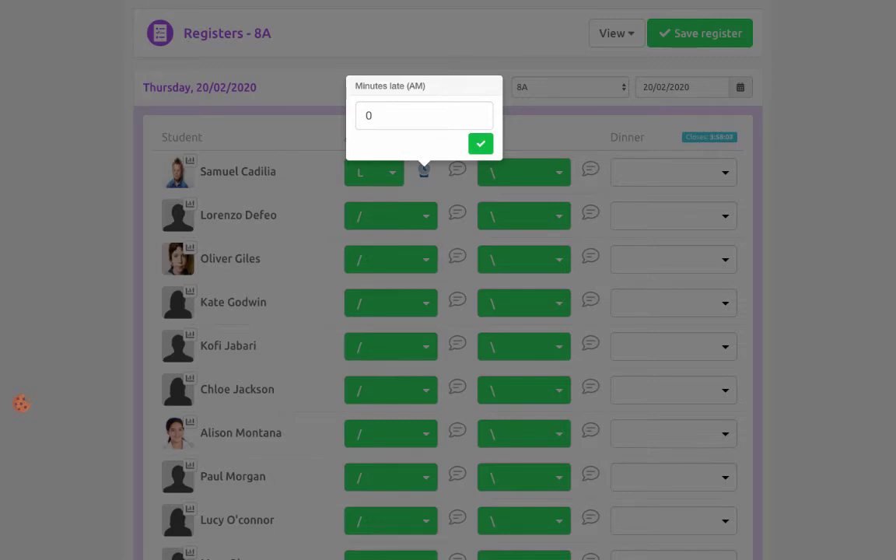
{"action": "type", "text": "7"}
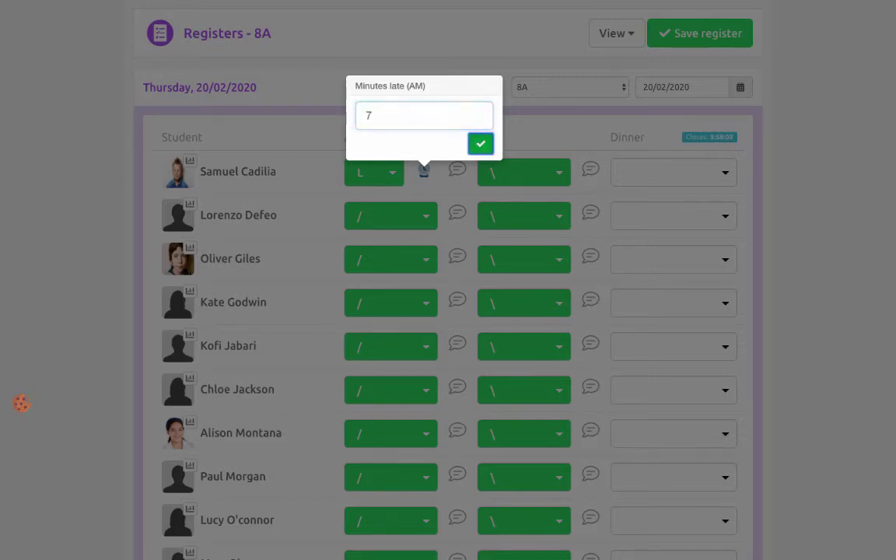
{"action": "key", "text": "Return"}
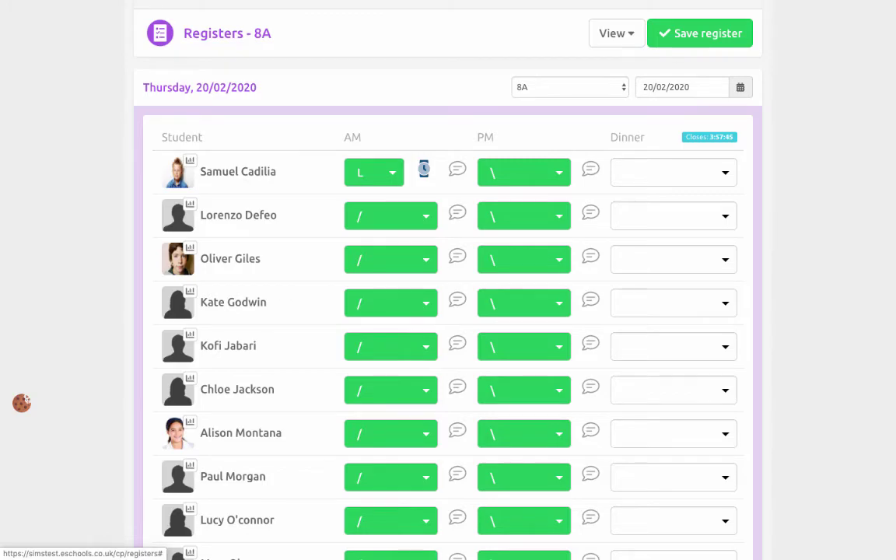
Check the first student's AM minutes late and view the second student's AM comment box.
{"action": "left_click", "coordinate": [424, 170]}
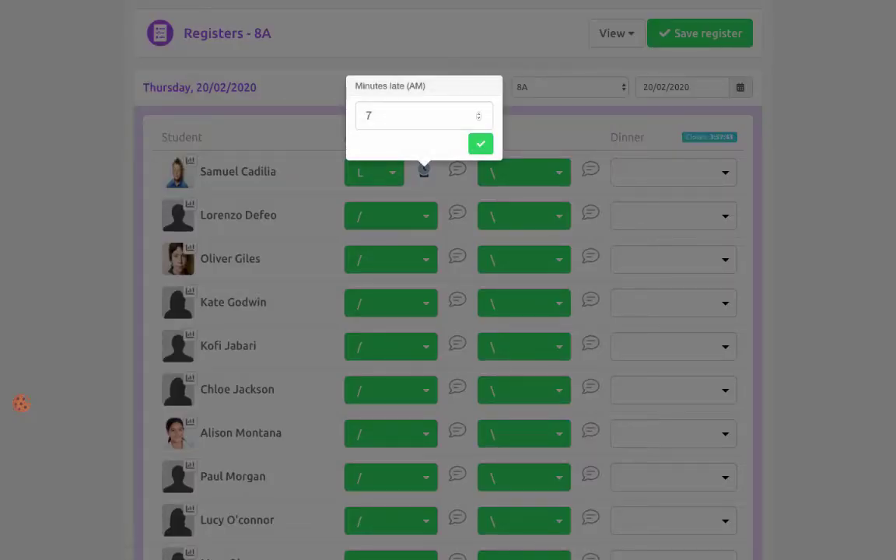
{"action": "key", "text": "Return"}
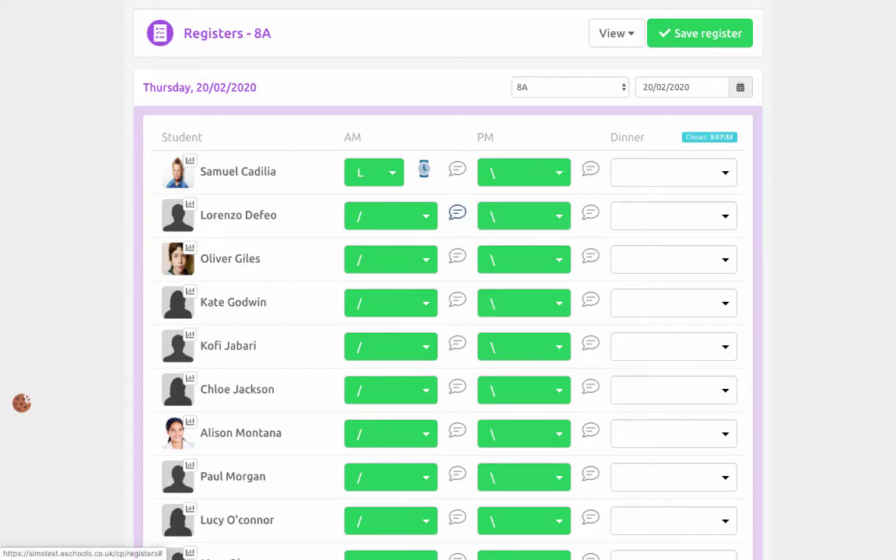
{"action": "left_click", "coordinate": [457, 213]}
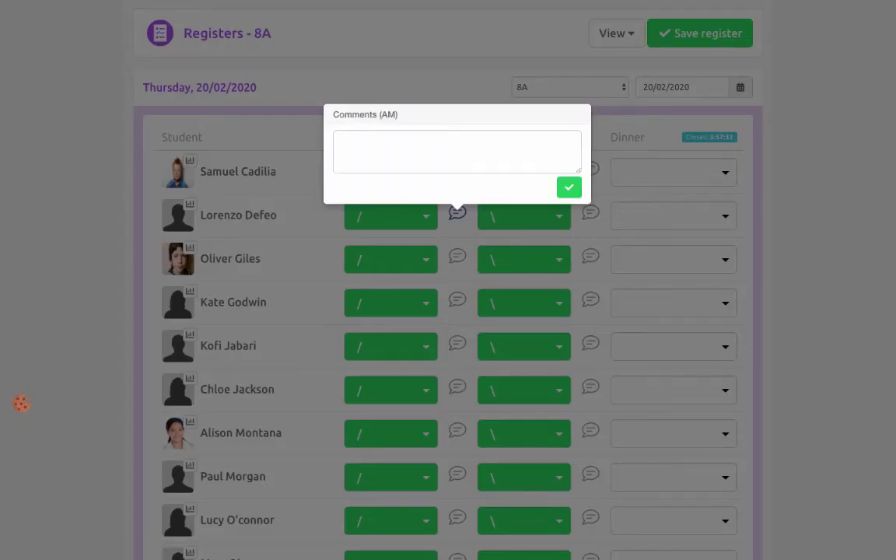
{"action": "key", "text": "Escape"}
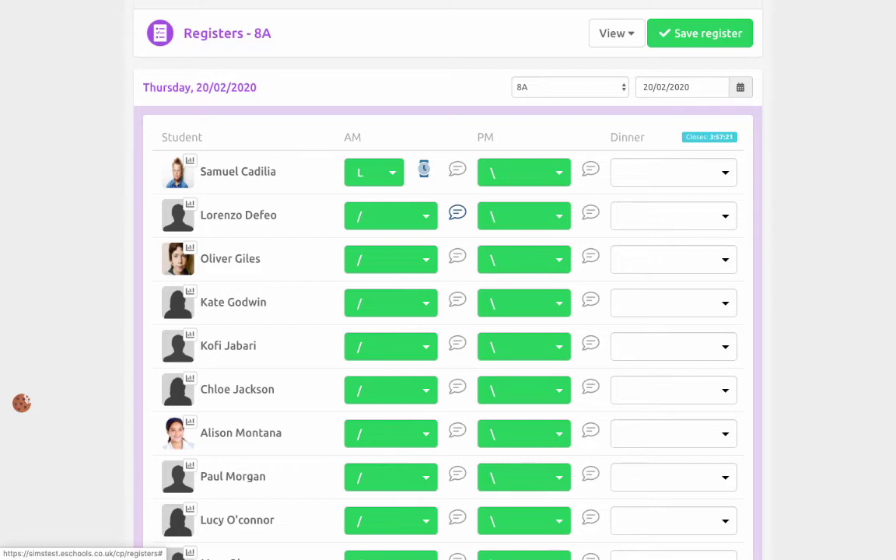
View the second student's AM attendance code options and recheck the first student's minutes late.
{"action": "left_click", "coordinate": [391, 216]}
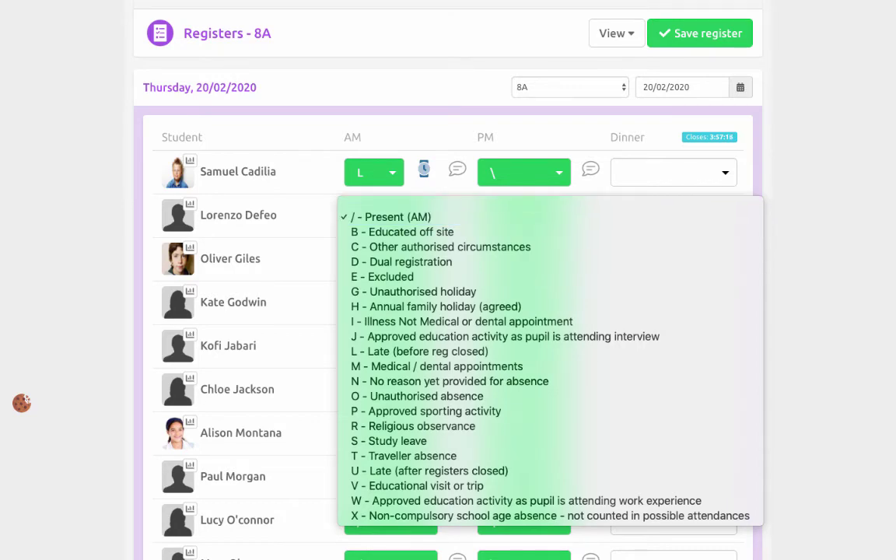
{"action": "key", "text": "Escape"}
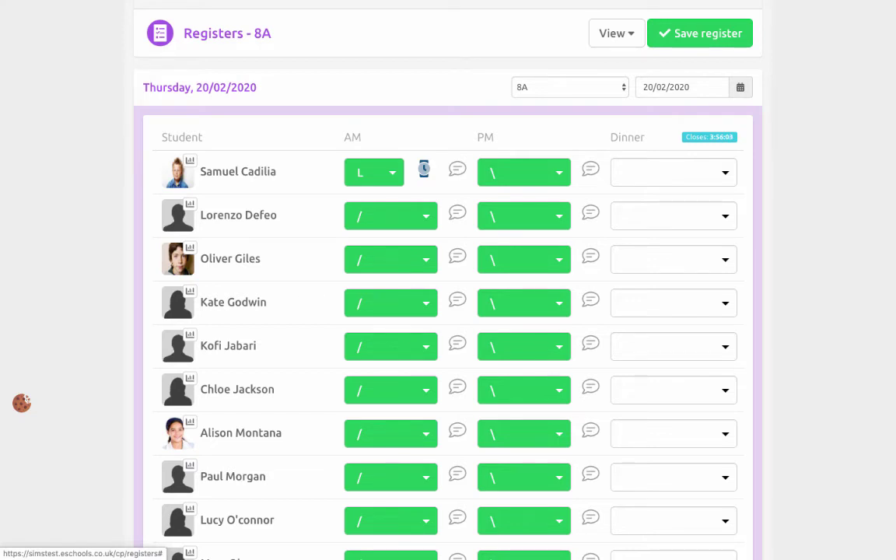
{"action": "left_click", "coordinate": [424, 169]}
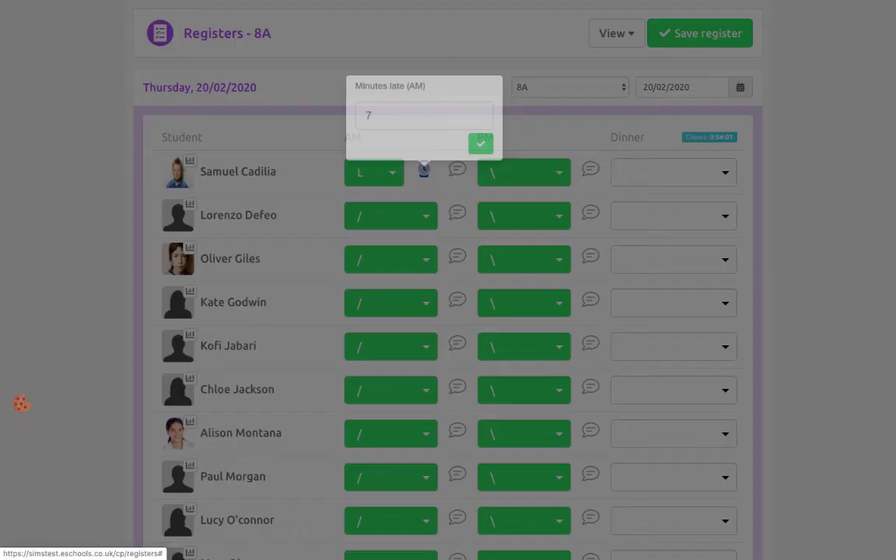
{"action": "left_click", "coordinate": [481, 143]}
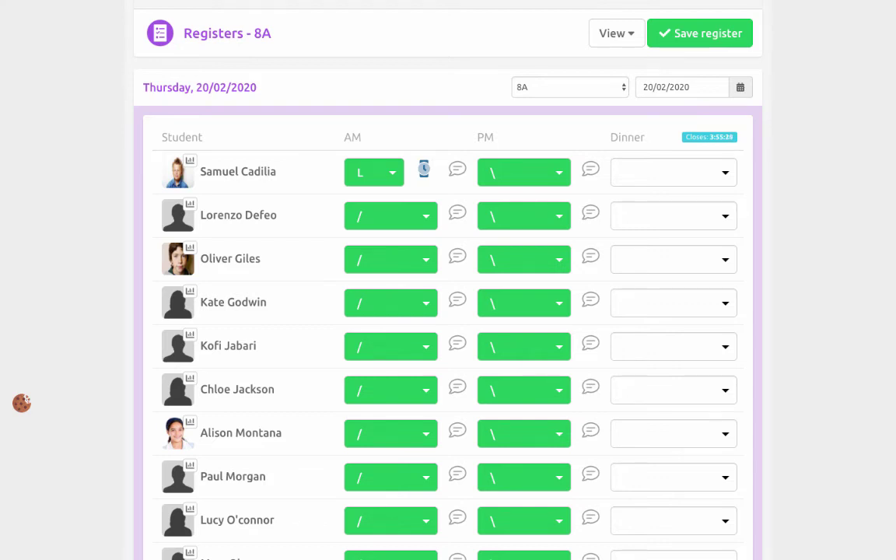
View the dinner options for the first student in the 8A register.
{"action": "scroll", "coordinate": [448, 312], "scroll_direction": "up", "scroll_amount": 3}
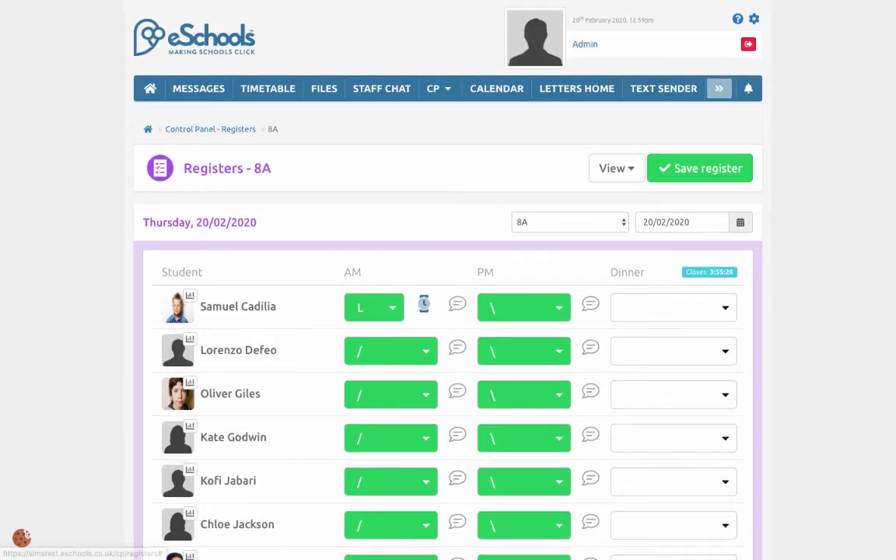
{"action": "left_click", "coordinate": [719, 88]}
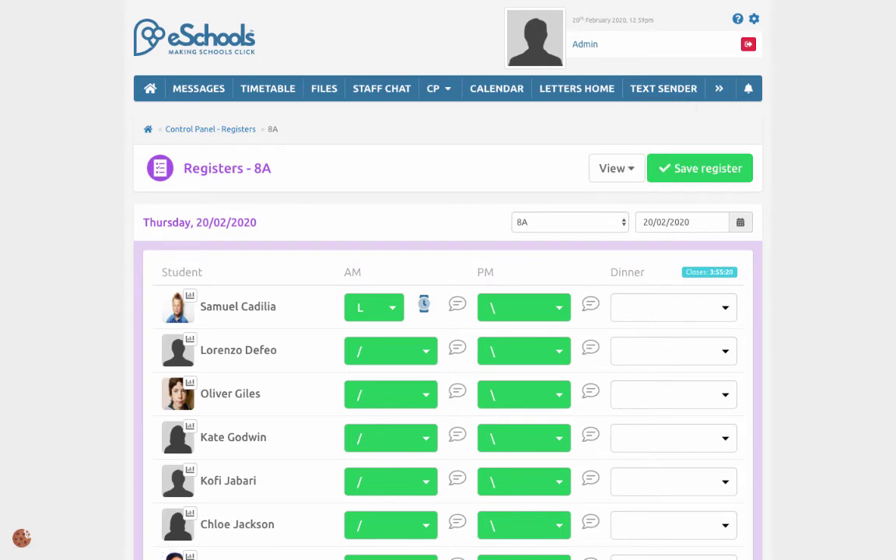
{"action": "left_click", "coordinate": [674, 307]}
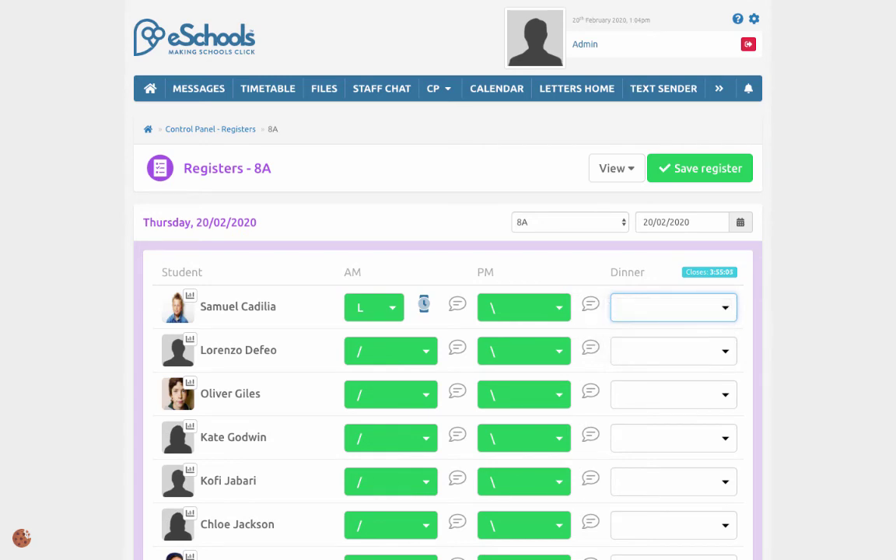
Switch the 8A register to the weekly view and look through the students' Monday to Friday marks.
{"action": "scroll", "coordinate": [448, 311], "scroll_direction": "down", "scroll_amount": 1}
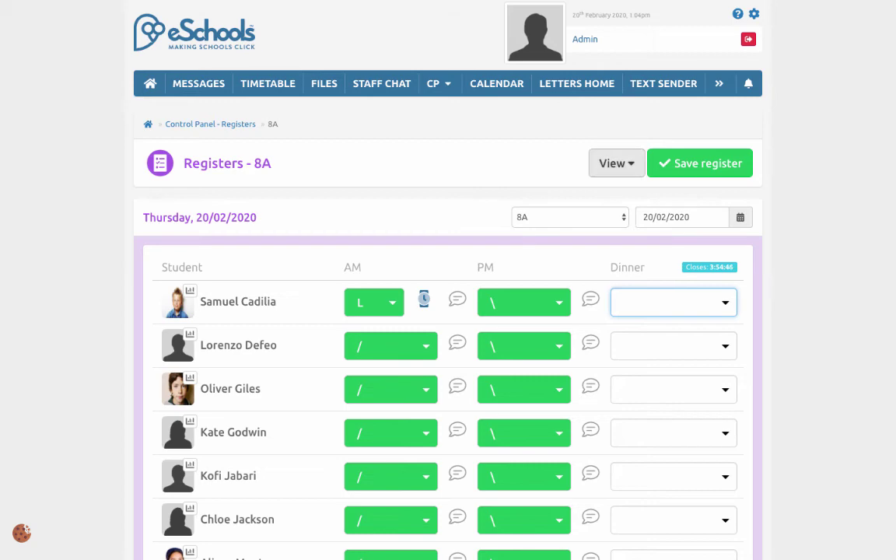
{"action": "left_click", "coordinate": [616, 163]}
{"action": "left_click", "coordinate": [595, 206]}
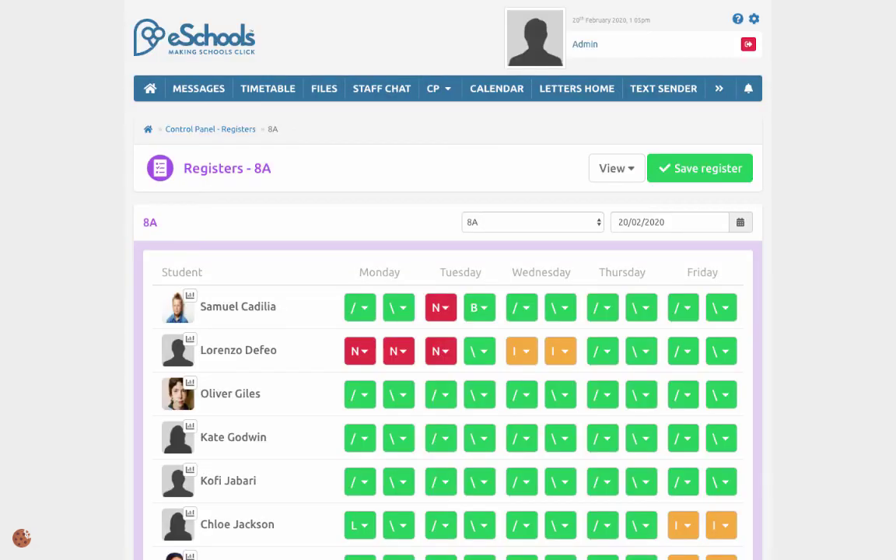
{"action": "scroll", "coordinate": [448, 312], "scroll_direction": "down", "scroll_amount": 2}
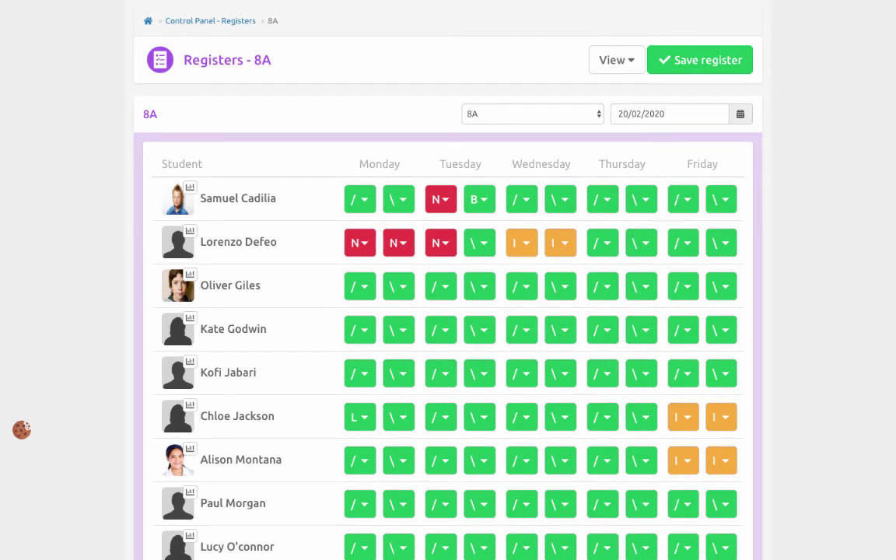
{"action": "scroll", "coordinate": [448, 311], "scroll_direction": "down", "scroll_amount": 2}
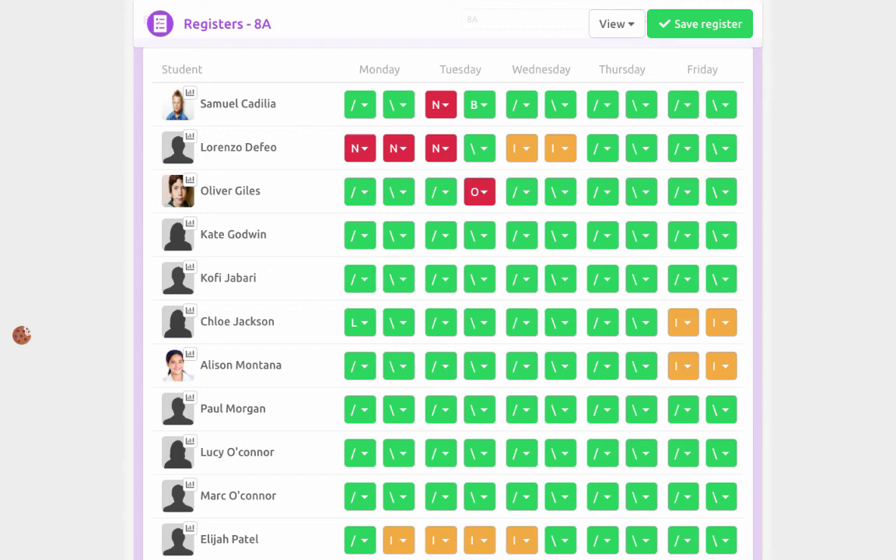
Switch the weekly register from class 8A to class 10A.
{"action": "scroll", "coordinate": [449, 311], "scroll_direction": "down", "scroll_amount": 3}
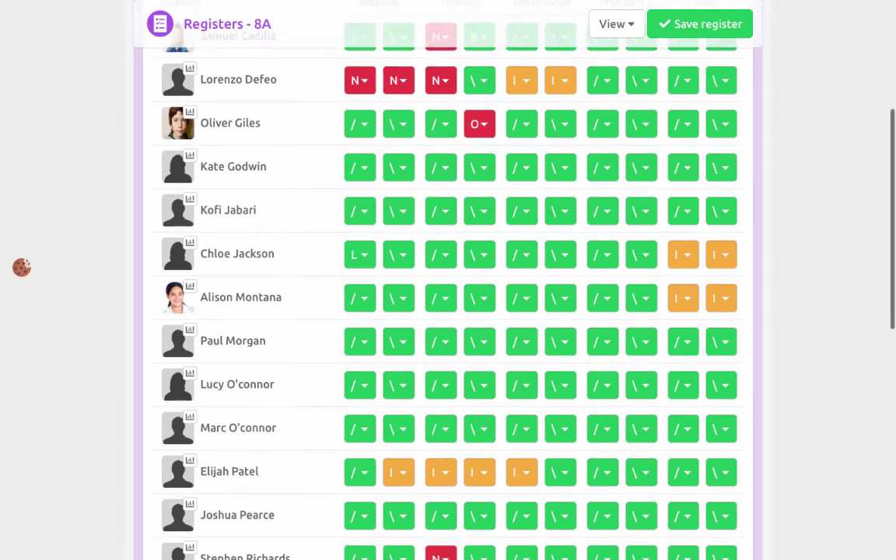
{"action": "scroll", "coordinate": [448, 312], "scroll_direction": "up", "scroll_amount": 6}
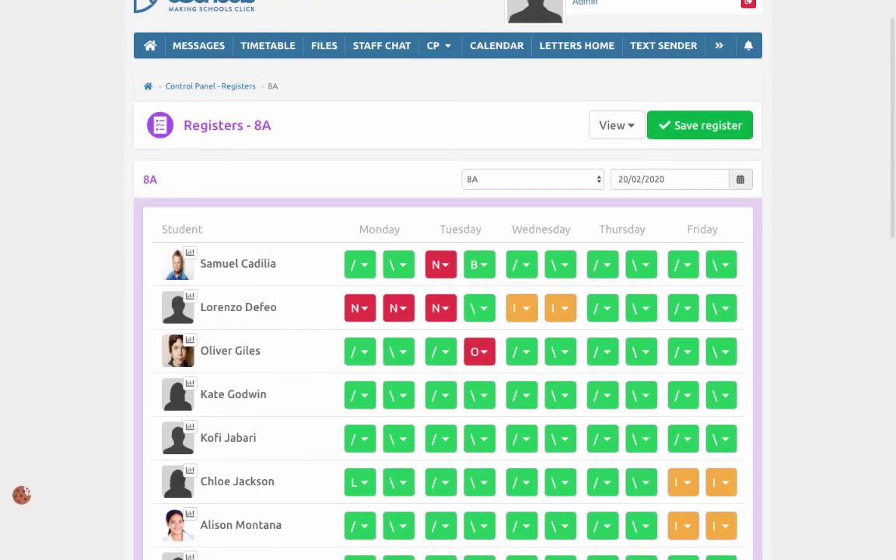
{"action": "scroll", "coordinate": [448, 311], "scroll_direction": "up", "scroll_amount": 1}
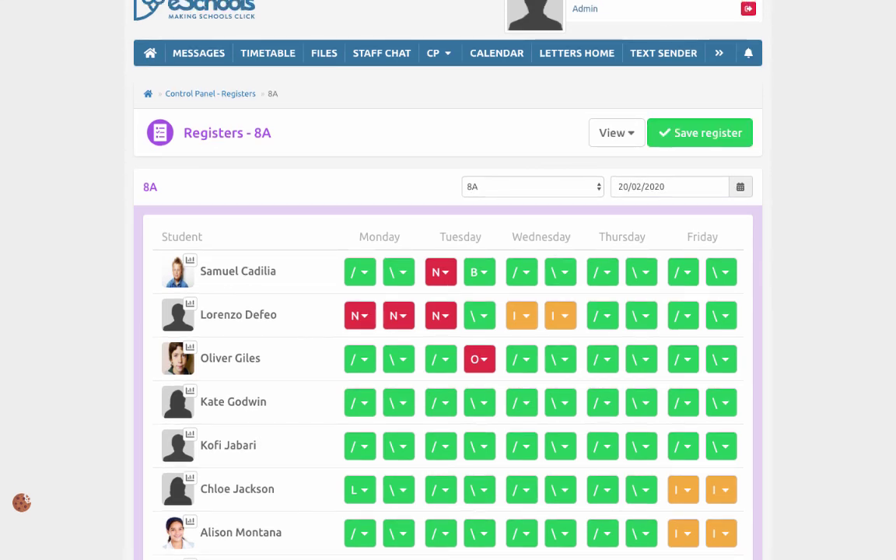
{"action": "left_click", "coordinate": [533, 186]}
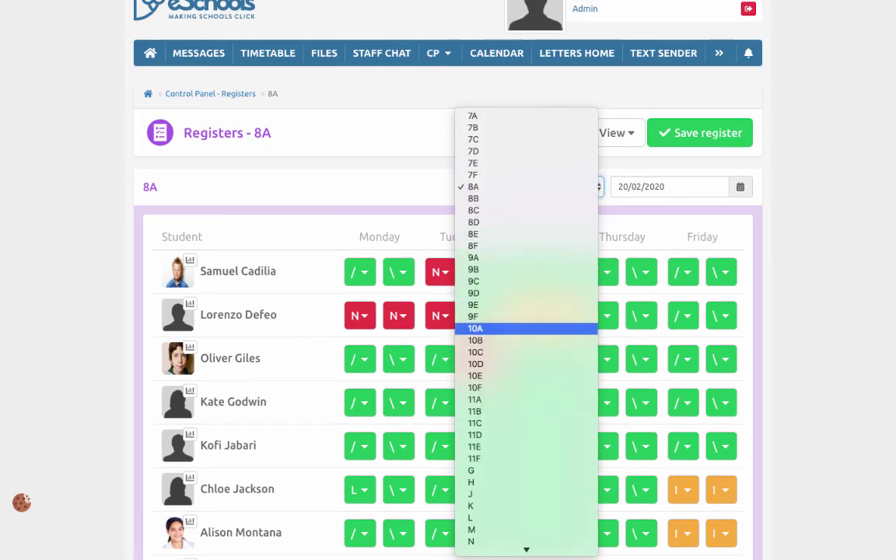
{"action": "left_click", "coordinate": [475, 329]}
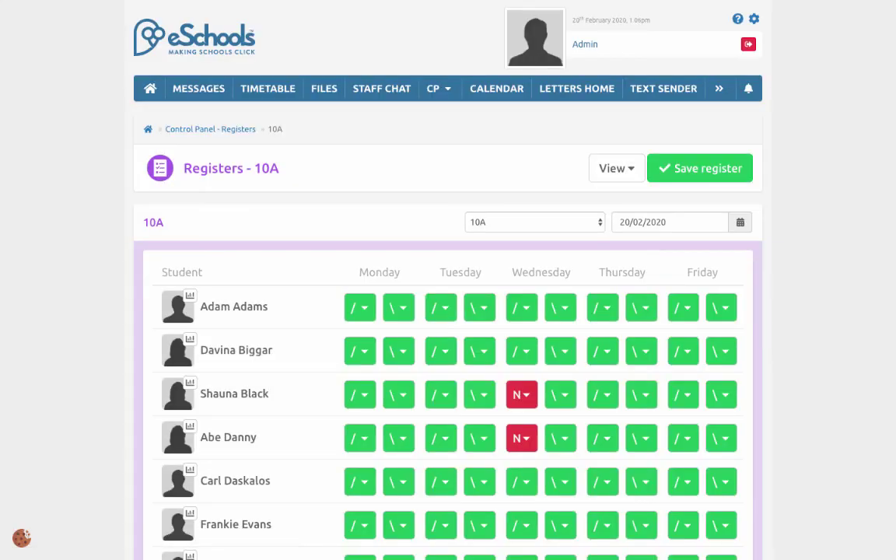
Open the date picker of the 10A register and bring up January 2020.
{"action": "left_click", "coordinate": [670, 223]}
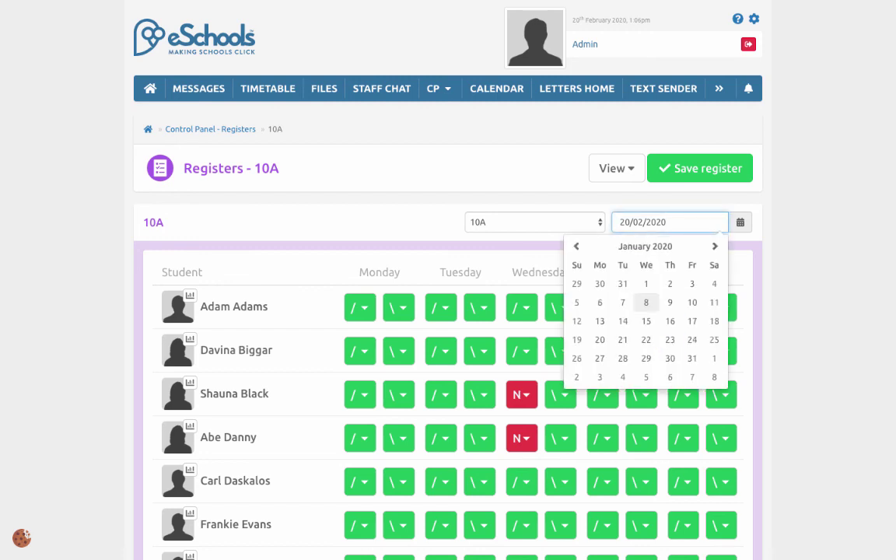